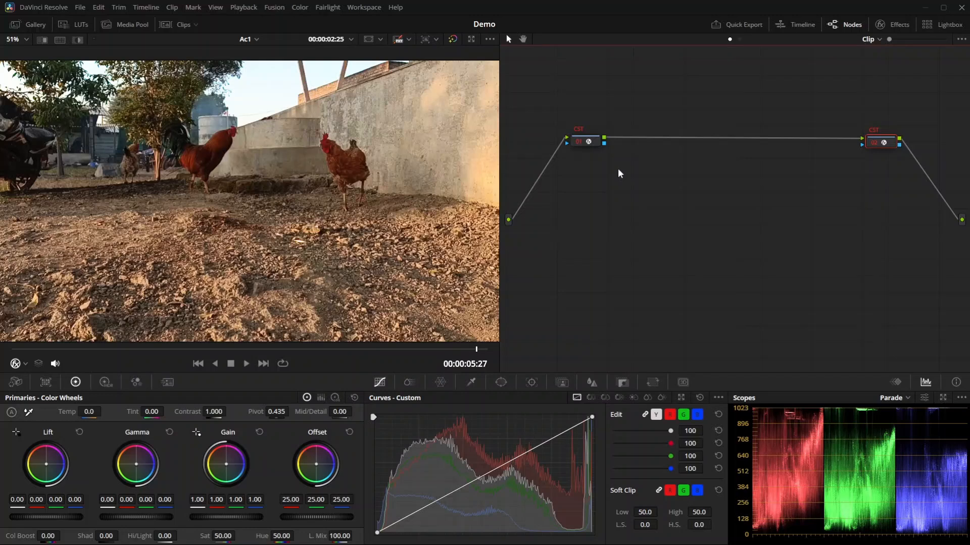
- Add a serial node labelled NR after the first CST node and show its Motion Effects settings
{"action": "left_click", "coordinate": [595, 141]}
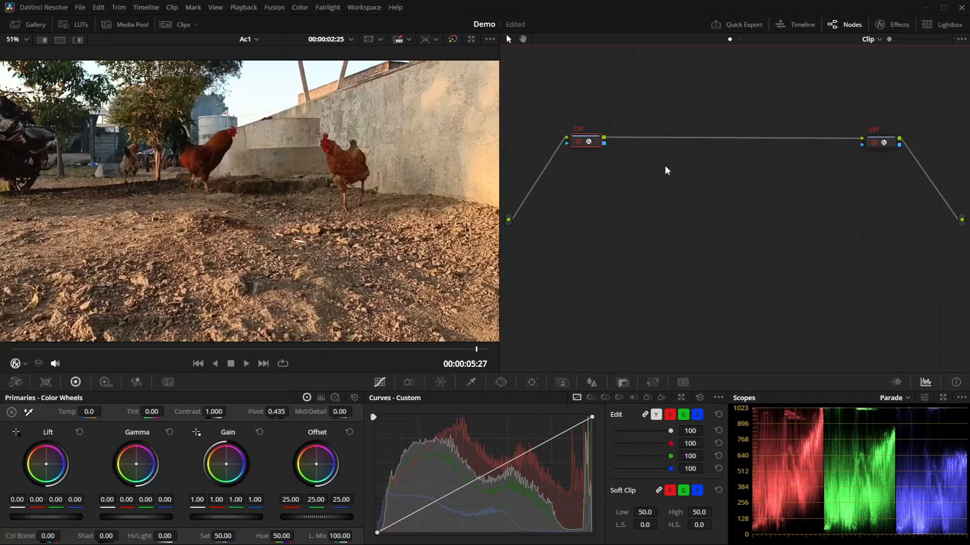
{"action": "key", "text": "alt+s"}
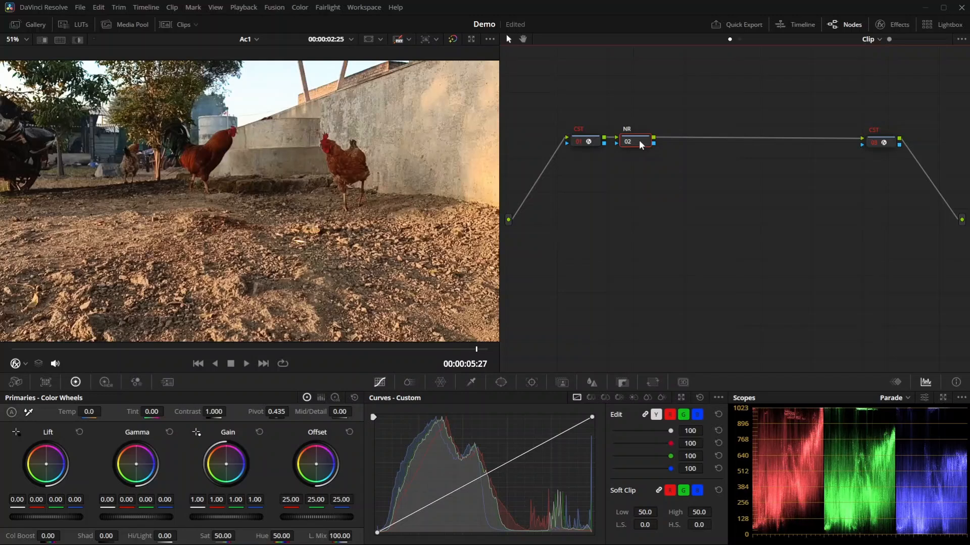
{"action": "left_click", "coordinate": [167, 383]}
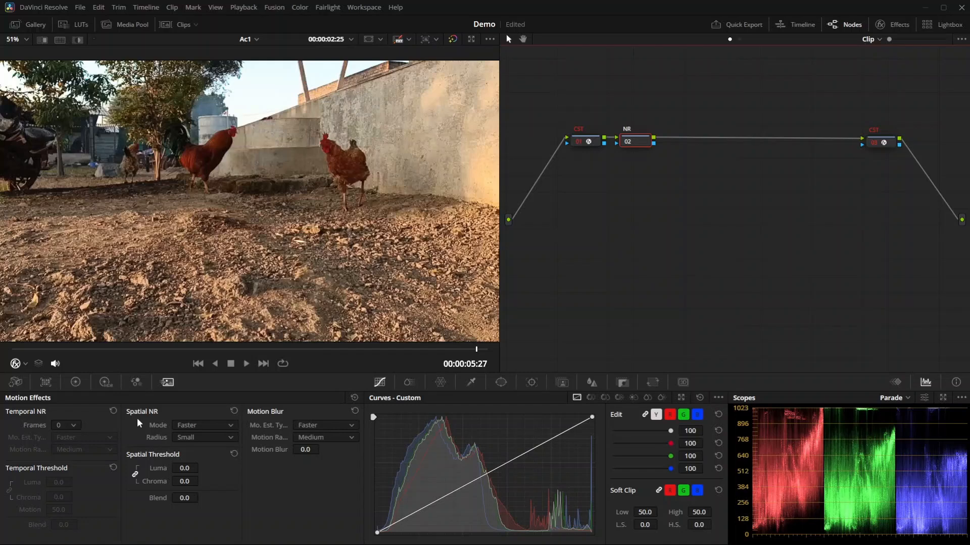
- Set the NR node's temporal noise reduction to 3 frames with the motion estimation type Better
{"action": "left_click", "coordinate": [75, 425]}
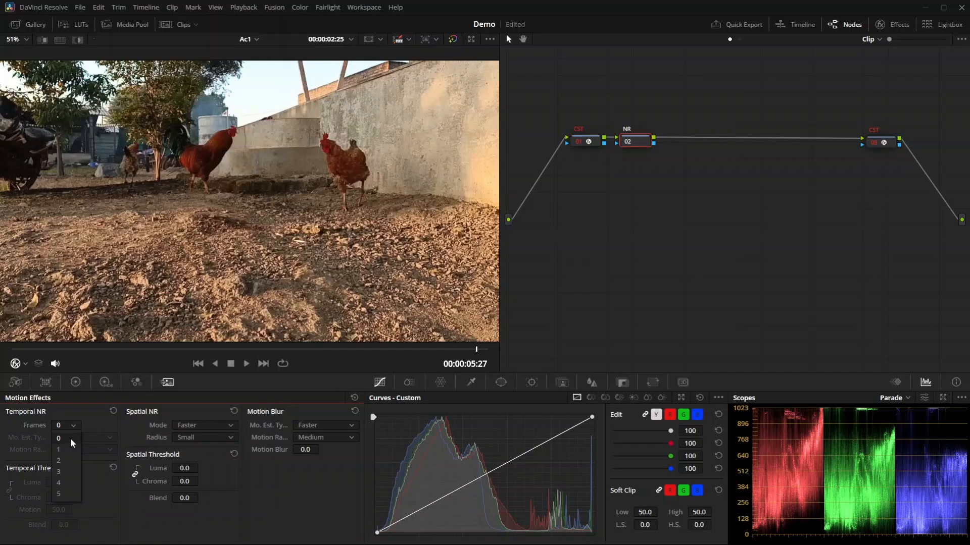
{"action": "left_click", "coordinate": [64, 473]}
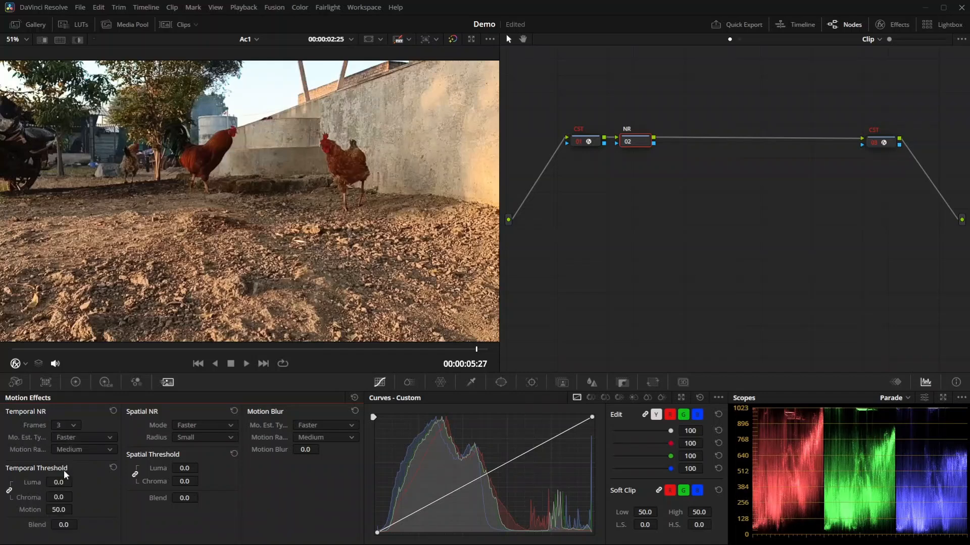
{"action": "left_click", "coordinate": [84, 435]}
{"action": "left_click", "coordinate": [84, 459]}
- Set the linked temporal luma and chroma thresholds of the NR node to 12.4
{"action": "left_click", "coordinate": [10, 489]}
{"action": "left_click", "coordinate": [9, 490]}
{"action": "double_click", "coordinate": [59, 483]}
{"action": "type", "text": "1.2"}
{"action": "key", "text": "Return"}
{"action": "left_click_drag", "start_coordinate": [76, 481], "coordinate": [57, 494]}
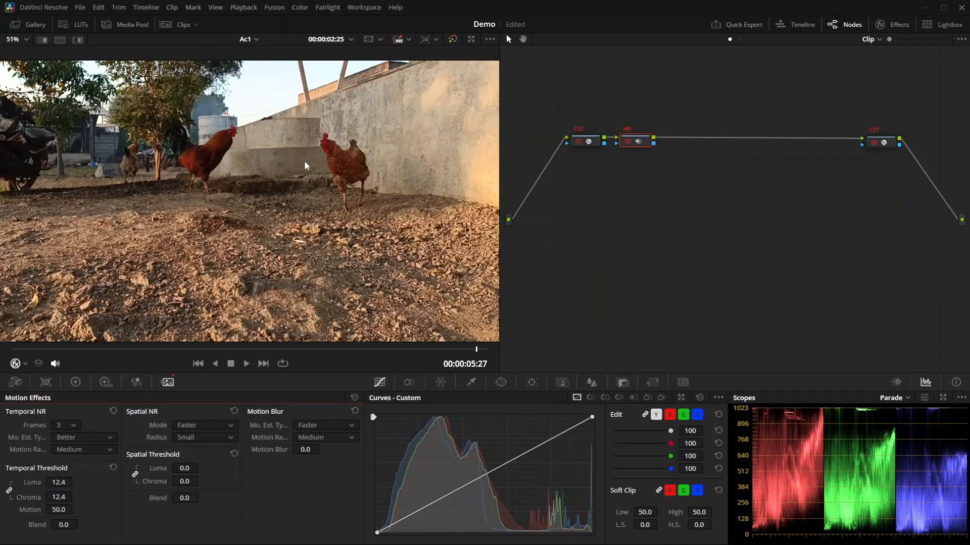
- Use the highlight view to judge the removed noise and set the linked temporal luma and chroma thresholds to 15.2
{"action": "left_click", "coordinate": [80, 41]}
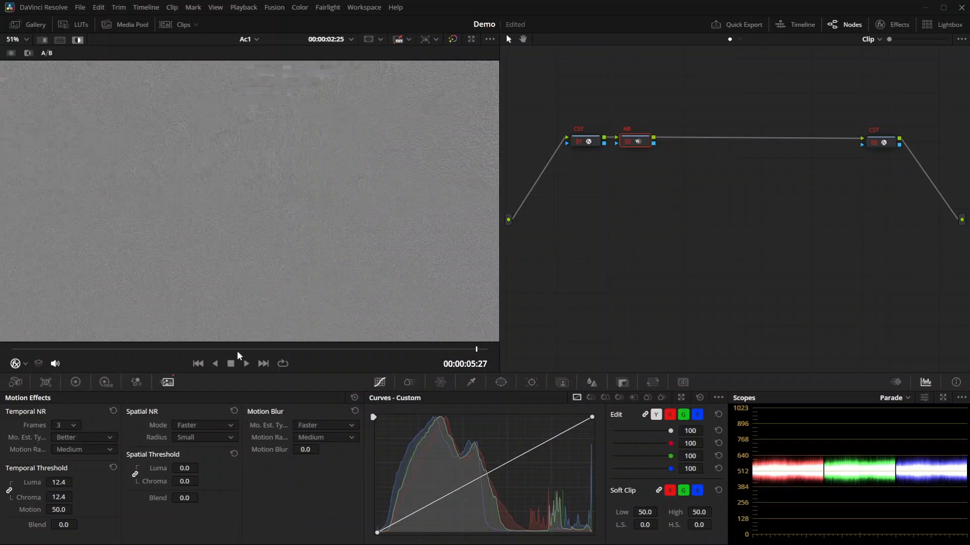
{"action": "left_click", "coordinate": [59, 482]}
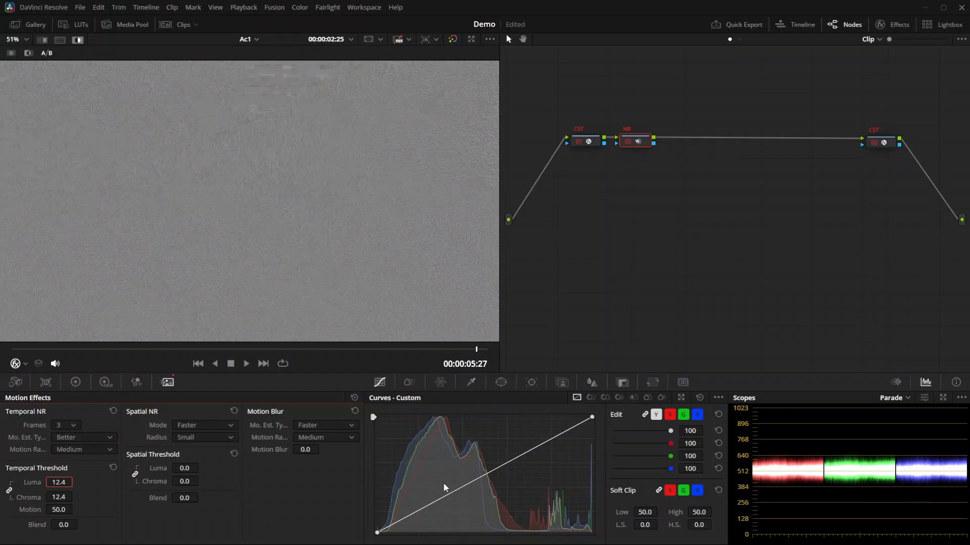
{"action": "left_click_drag", "start_coordinate": [56, 482], "coordinate": [127, 482]}
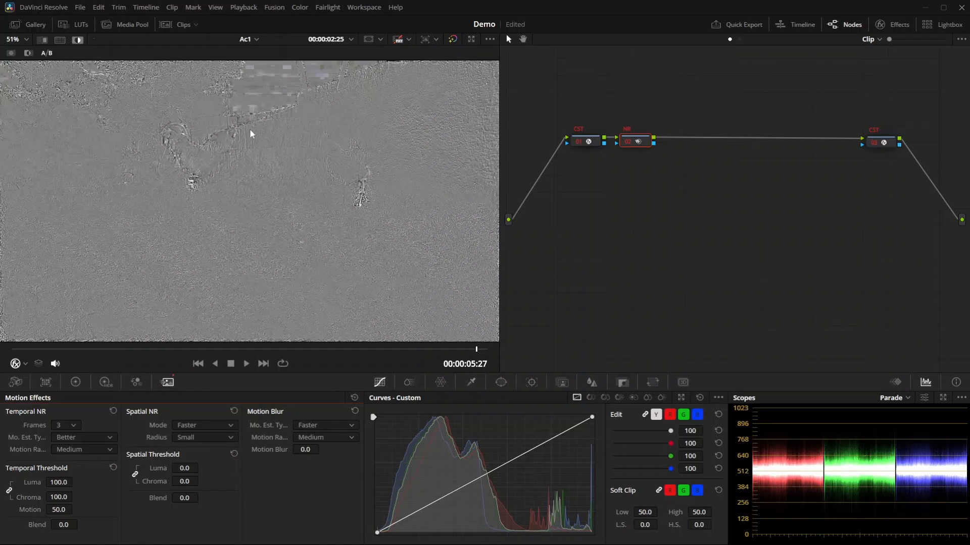
{"action": "left_click", "coordinate": [79, 41]}
{"action": "left_click", "coordinate": [79, 41]}
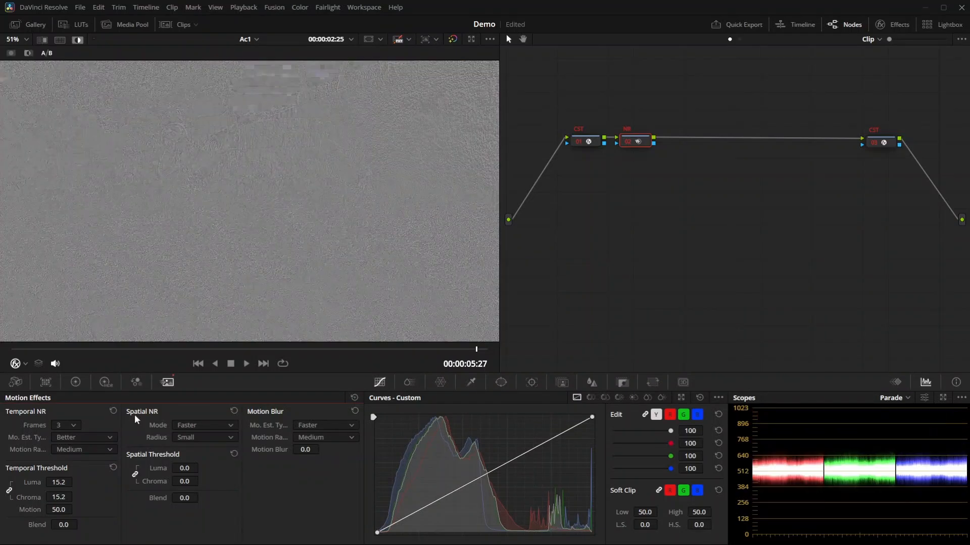
- Set the spatial noise reduction mode to Better with luma and chroma thresholds of 23.4, and leave the highlight view
{"action": "left_click", "coordinate": [212, 424]}
{"action": "left_click", "coordinate": [211, 448]}
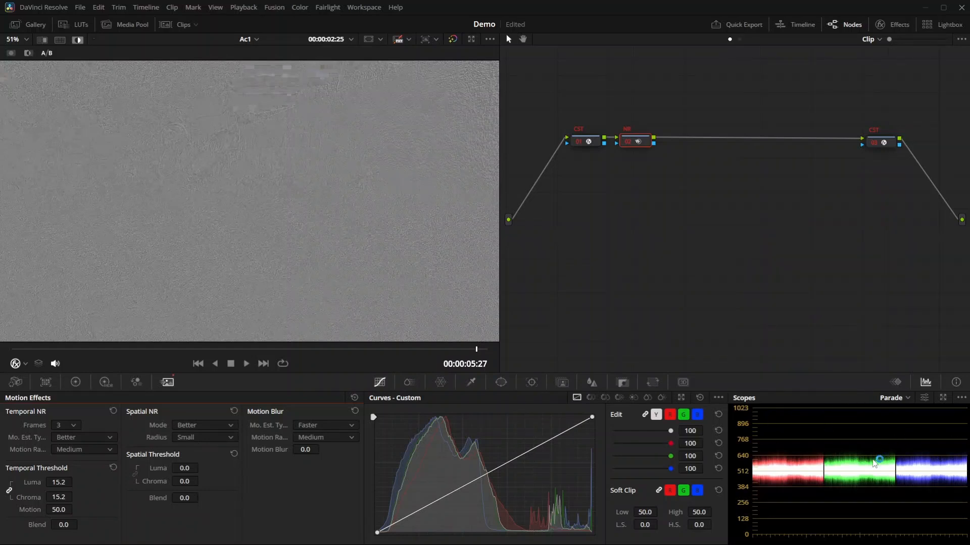
{"action": "left_click_drag", "start_coordinate": [182, 469], "coordinate": [812, 444]}
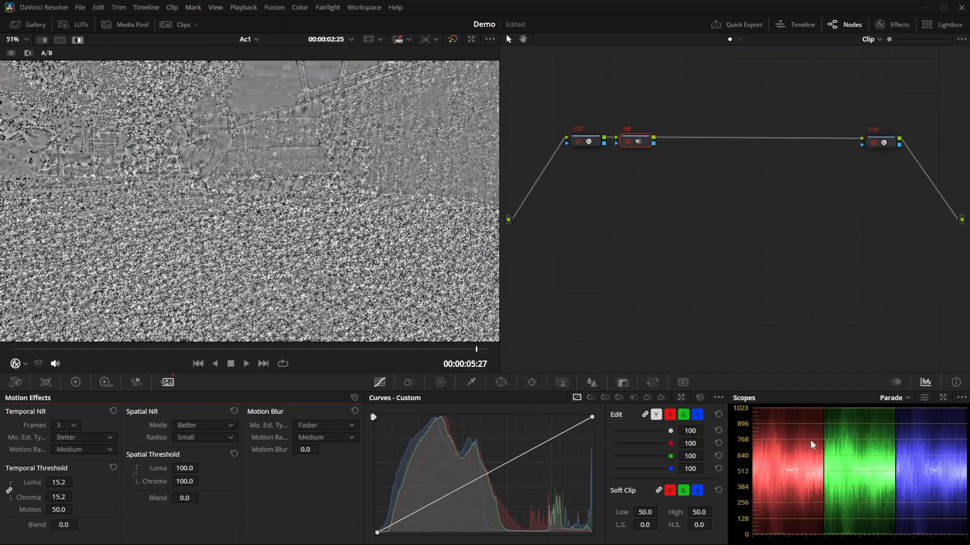
{"action": "left_click_drag", "start_coordinate": [188, 469], "coordinate": [151, 469]}
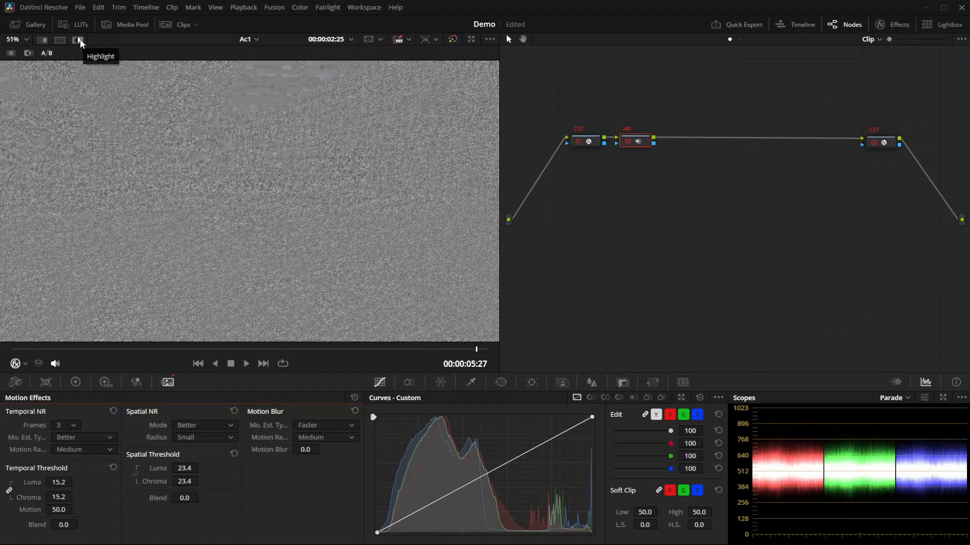
{"action": "left_click", "coordinate": [79, 40]}
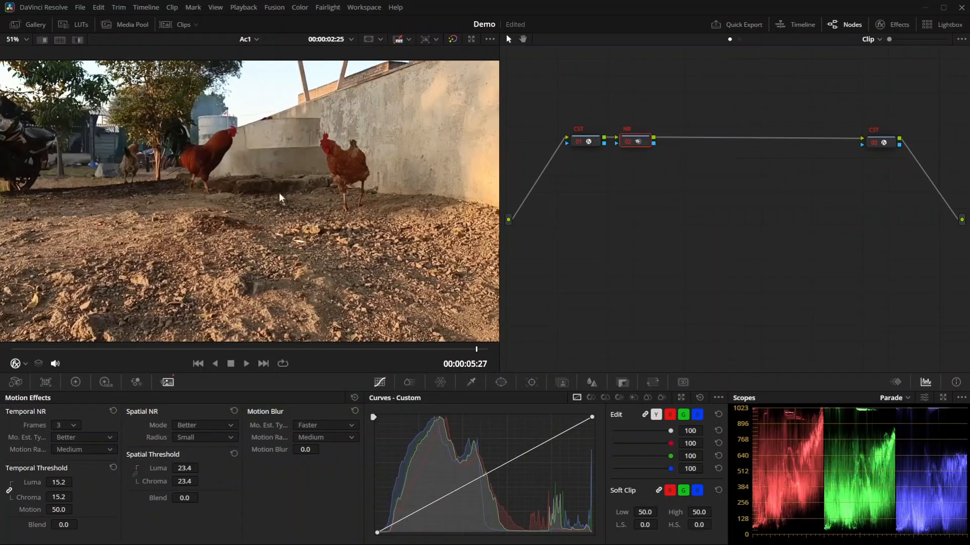
- Compare the rooster close up with the NR node disabled and enabled
{"action": "scroll", "coordinate": [225, 165], "scroll_direction": "up", "scroll_amount": 4}
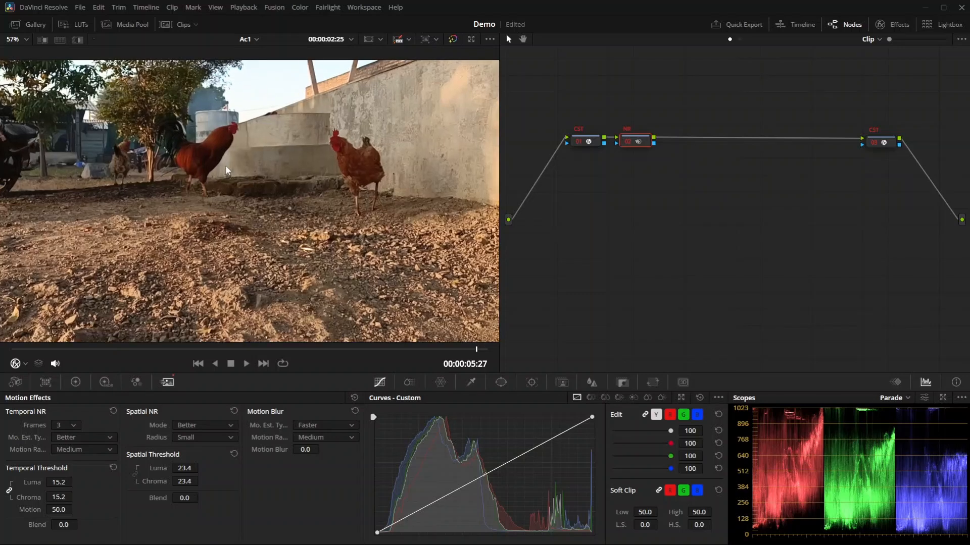
{"action": "scroll", "coordinate": [225, 165], "scroll_direction": "up", "scroll_amount": 8}
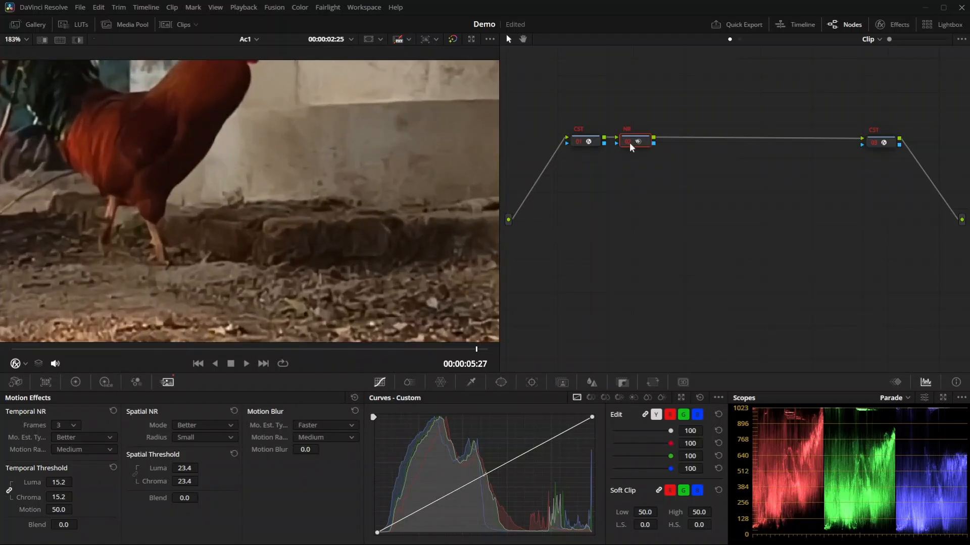
{"action": "key", "text": "ctrl+d"}
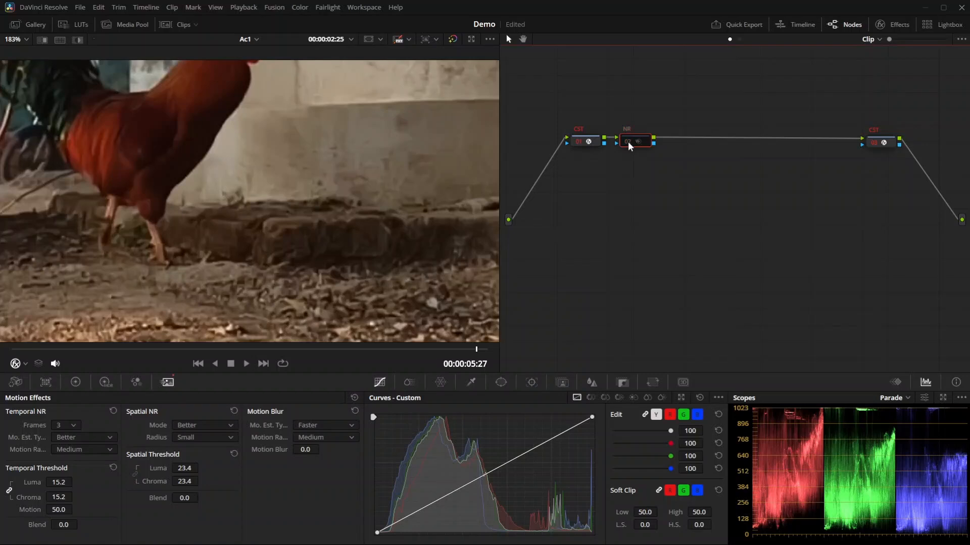
{"action": "key", "text": "ctrl+d"}
{"action": "scroll", "coordinate": [301, 295], "scroll_direction": "down", "scroll_amount": 5}
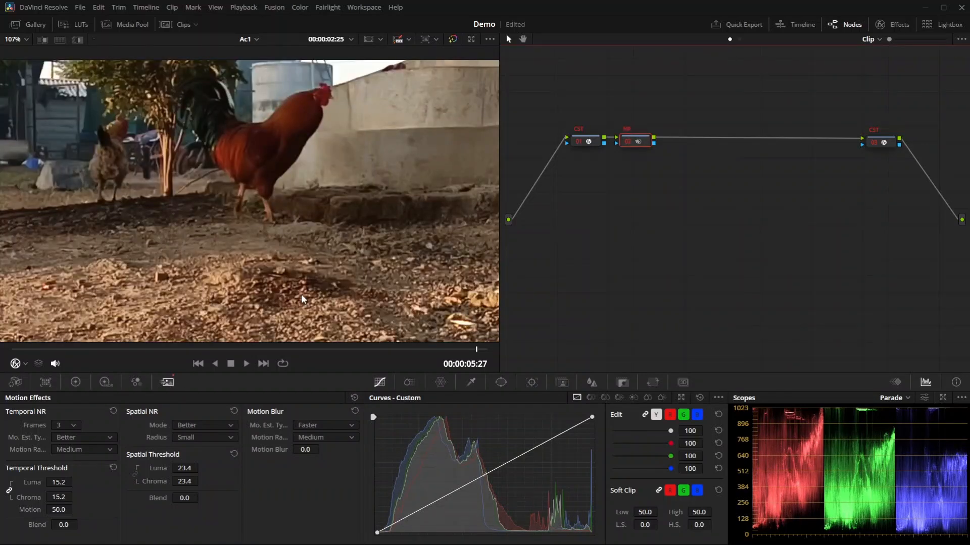
{"action": "scroll", "coordinate": [278, 292], "scroll_direction": "down", "scroll_amount": 3}
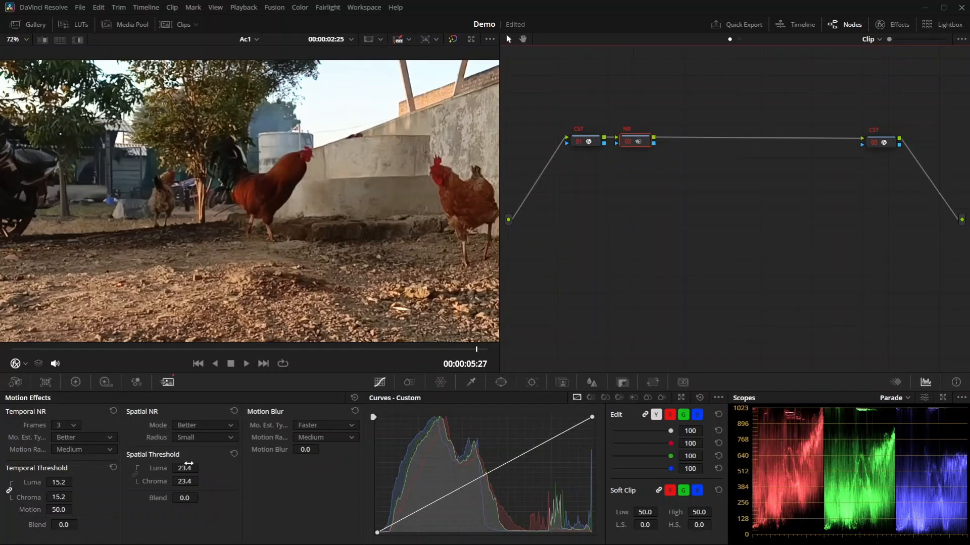
- Set the spatial luma and chroma thresholds to 13.4, trying a spatial blend of 29.8 and resetting it to 0
{"action": "left_click_drag", "start_coordinate": [188, 464], "coordinate": [186, 492]}
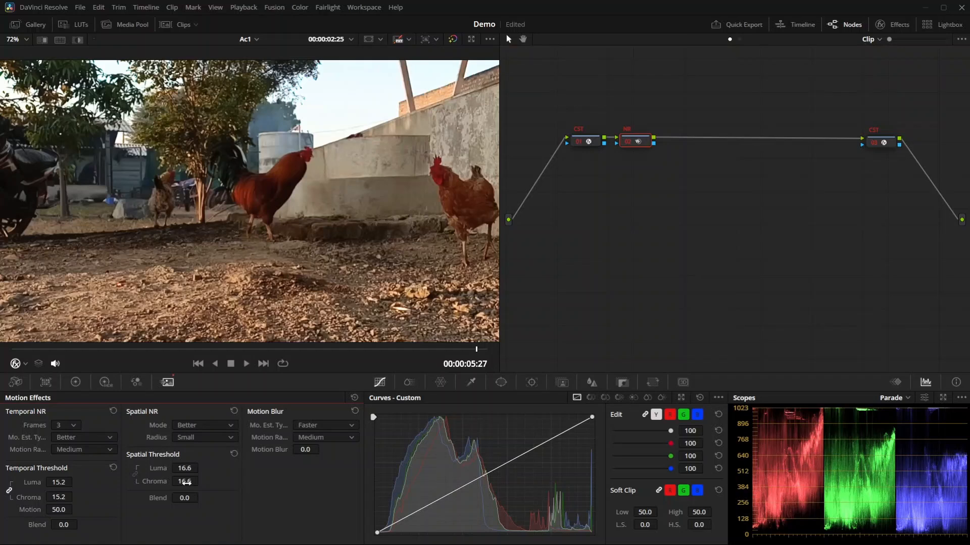
{"action": "left_click_drag", "start_coordinate": [186, 482], "coordinate": [185, 498]}
{"action": "left_click_drag", "start_coordinate": [184, 499], "coordinate": [154, 500]}
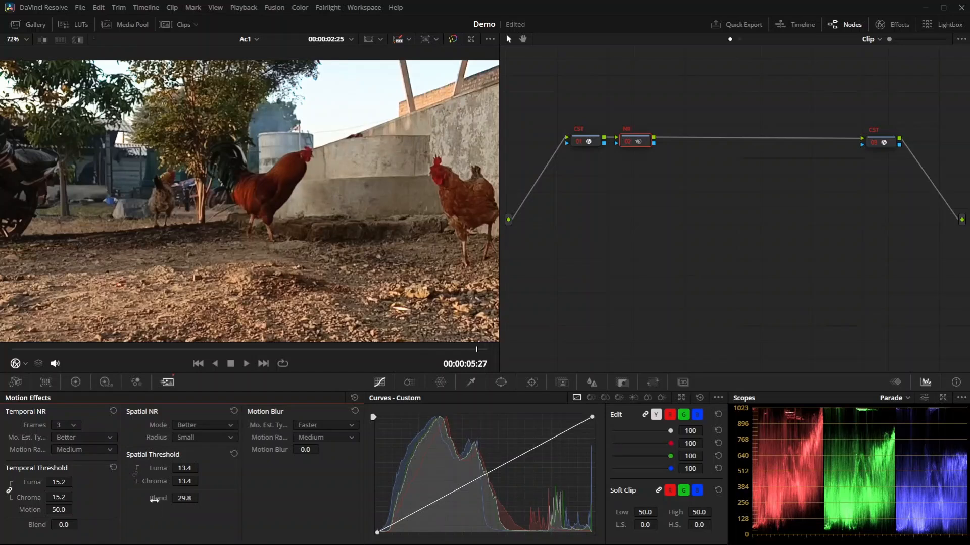
{"action": "double_click", "coordinate": [154, 500]}
- Disable the NR node and add three unconnected corrector nodes one below another beside it
{"action": "left_click", "coordinate": [626, 142]}
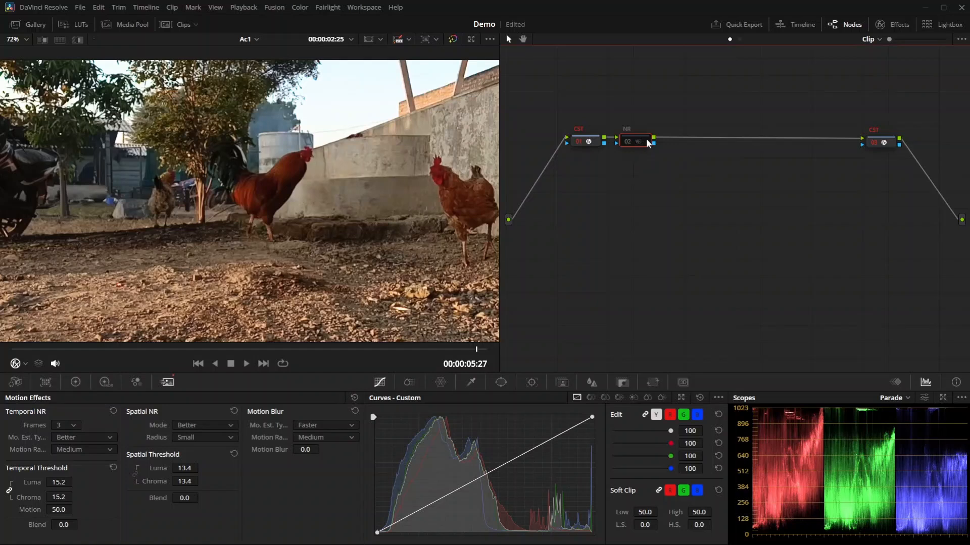
{"action": "right_click", "coordinate": [679, 107]}
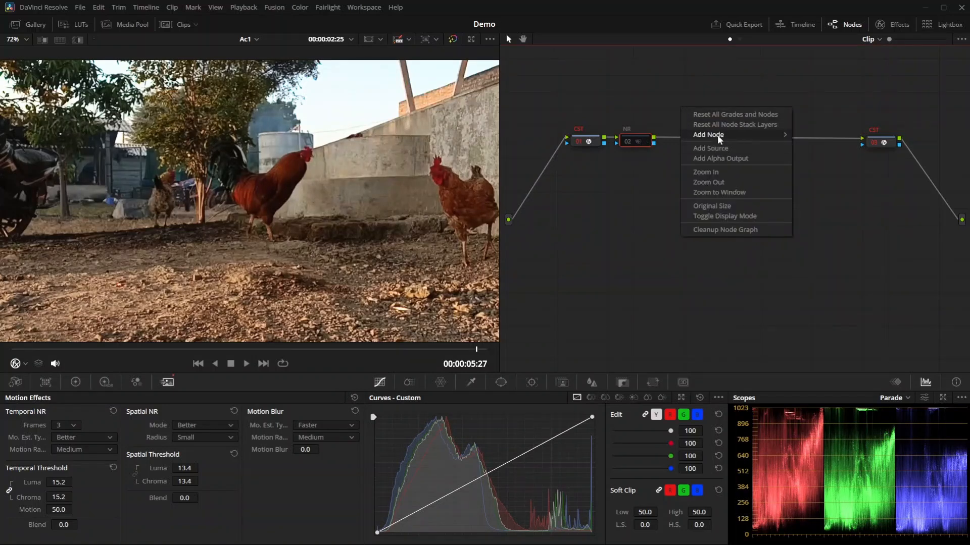
{"action": "mouse_move", "coordinate": [736, 139]}
{"action": "left_click", "coordinate": [816, 135]}
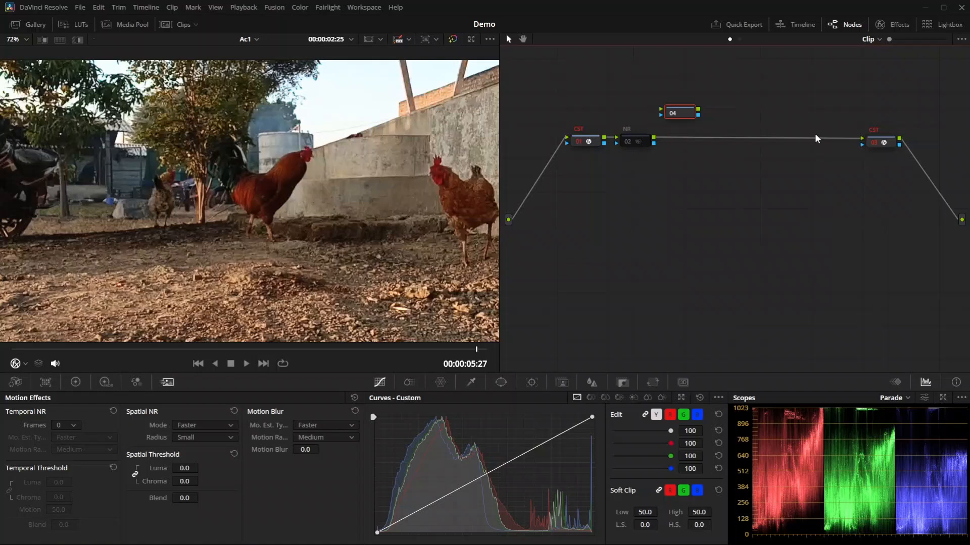
{"action": "right_click", "coordinate": [678, 149]}
{"action": "mouse_move", "coordinate": [710, 180]}
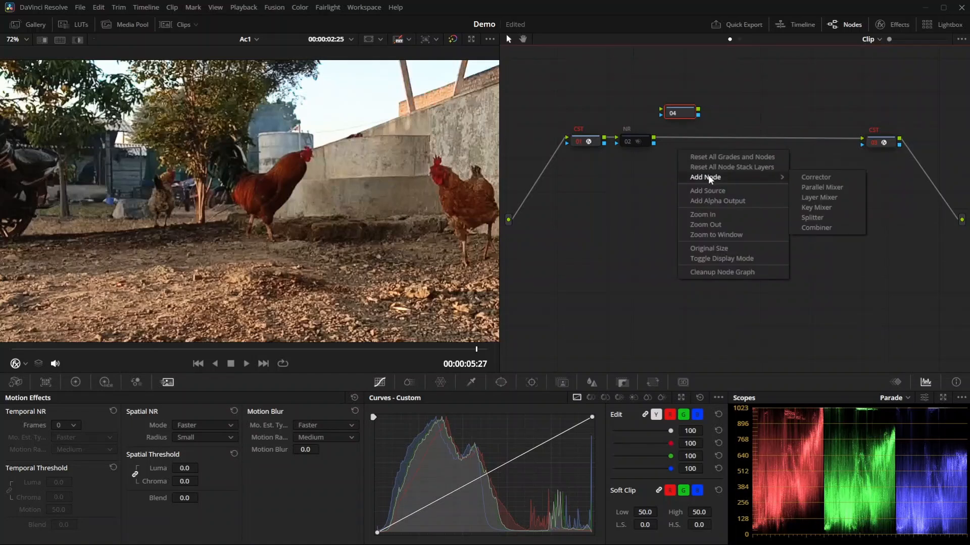
{"action": "left_click", "coordinate": [801, 177]}
{"action": "right_click", "coordinate": [686, 196]}
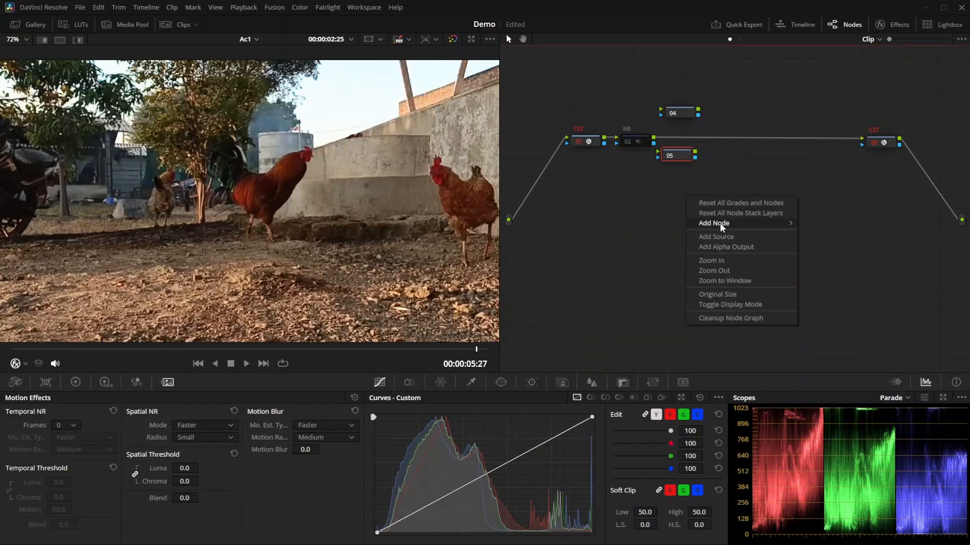
{"action": "mouse_move", "coordinate": [719, 222]}
{"action": "left_click", "coordinate": [822, 220]}
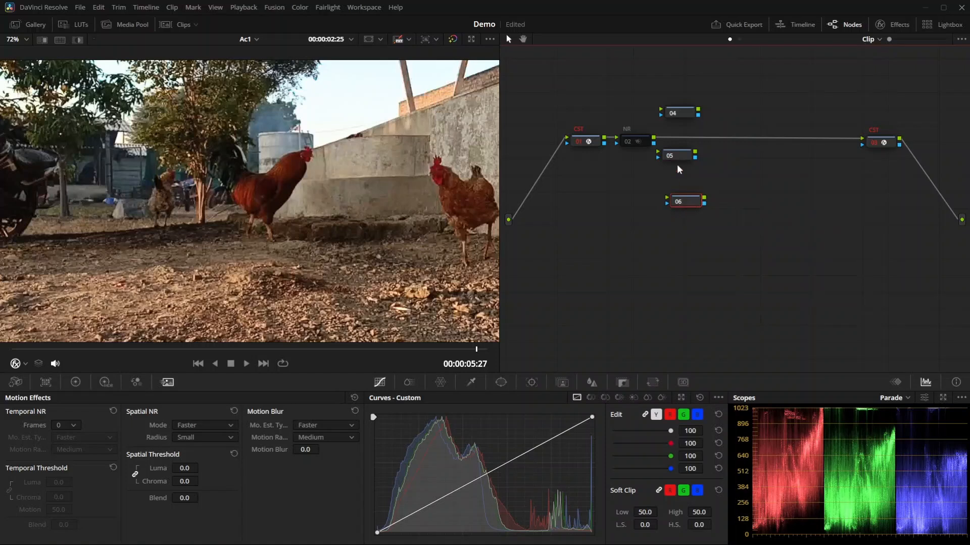
- Line up the three corrector nodes in a vertical column, leaving a gap after the NR node
{"action": "left_click_drag", "start_coordinate": [677, 156], "coordinate": [703, 156]}
{"action": "left_click_drag", "start_coordinate": [680, 113], "coordinate": [706, 113]}
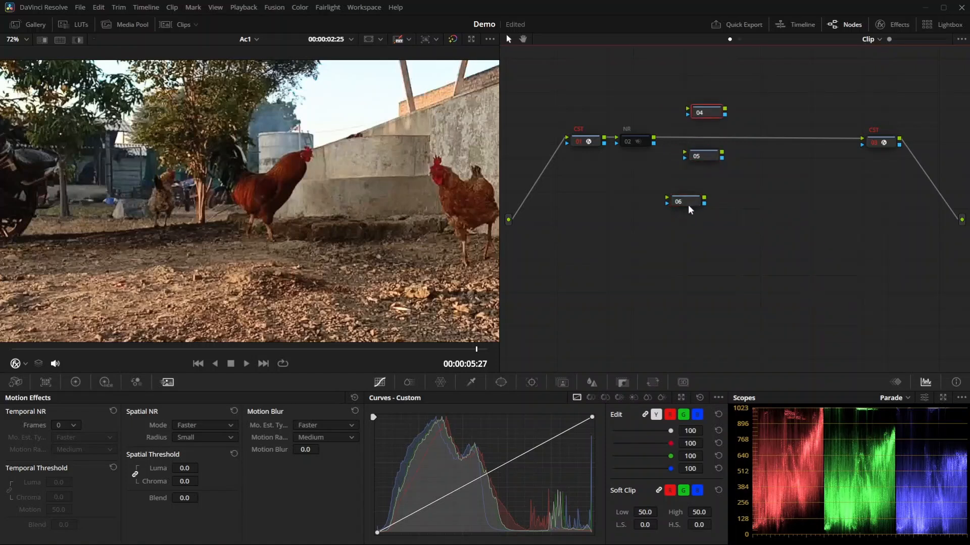
{"action": "left_click_drag", "start_coordinate": [687, 204], "coordinate": [705, 199]}
- Add a splitter node and place it between the NR node and the column of correctors
{"action": "right_click", "coordinate": [717, 239]}
{"action": "mouse_move", "coordinate": [771, 265]}
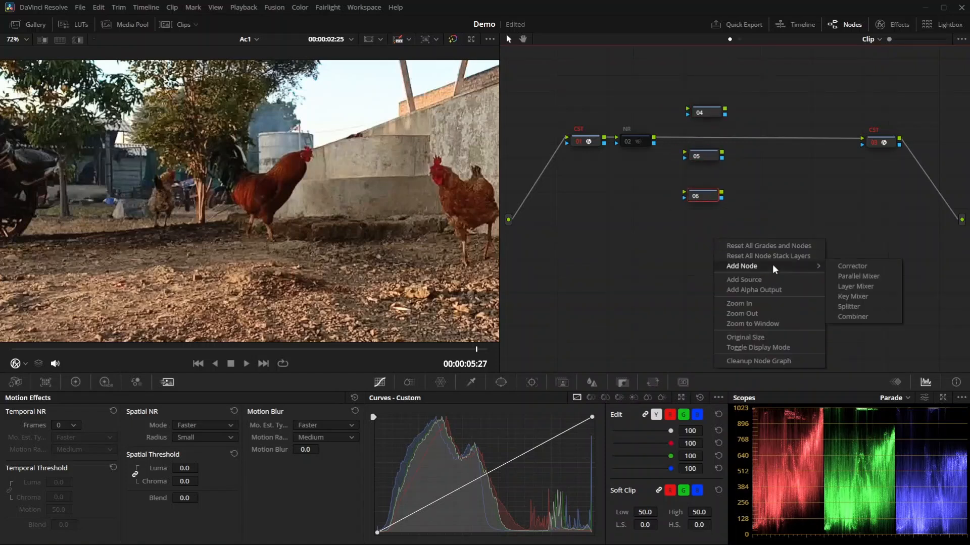
{"action": "left_click", "coordinate": [876, 307]}
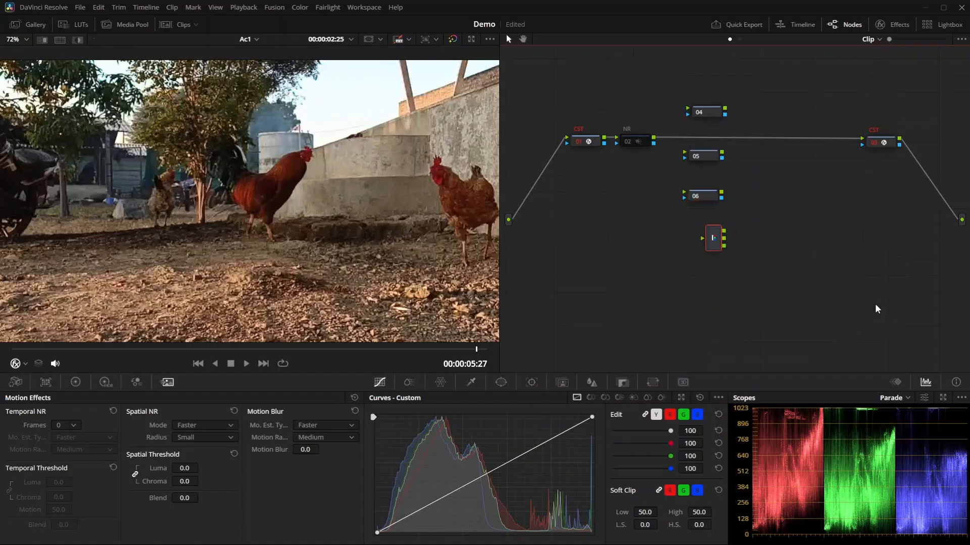
{"action": "left_click_drag", "start_coordinate": [713, 242], "coordinate": [664, 167]}
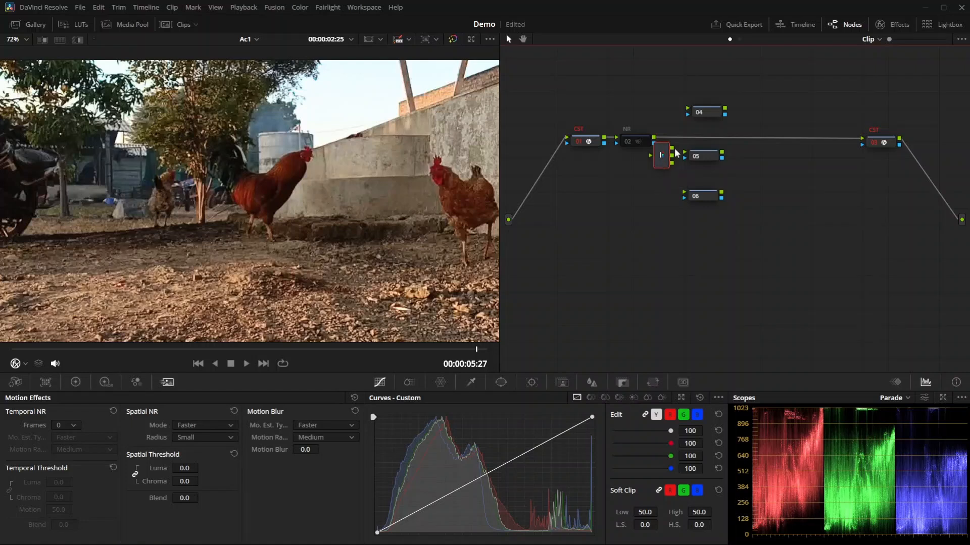
- Connect the splitter's three outputs to the corrector nodes and route NR into the splitter instead of the last CST node
{"action": "left_click_drag", "start_coordinate": [672, 148], "coordinate": [689, 102]}
{"action": "left_click", "coordinate": [804, 138]}
{"action": "key", "text": "Delete"}
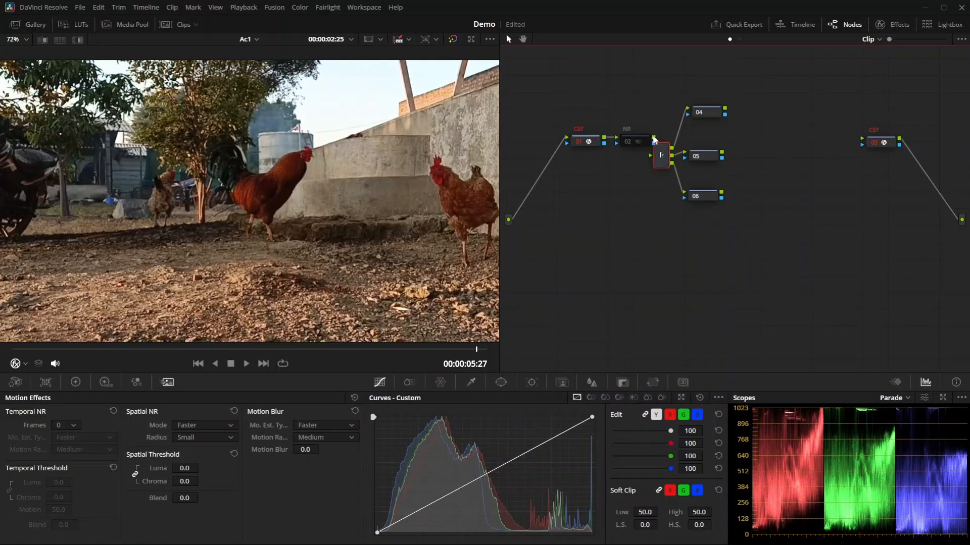
- Add a combiner node and place it between the three corrector nodes and the last CST node
{"action": "right_click", "coordinate": [795, 207]}
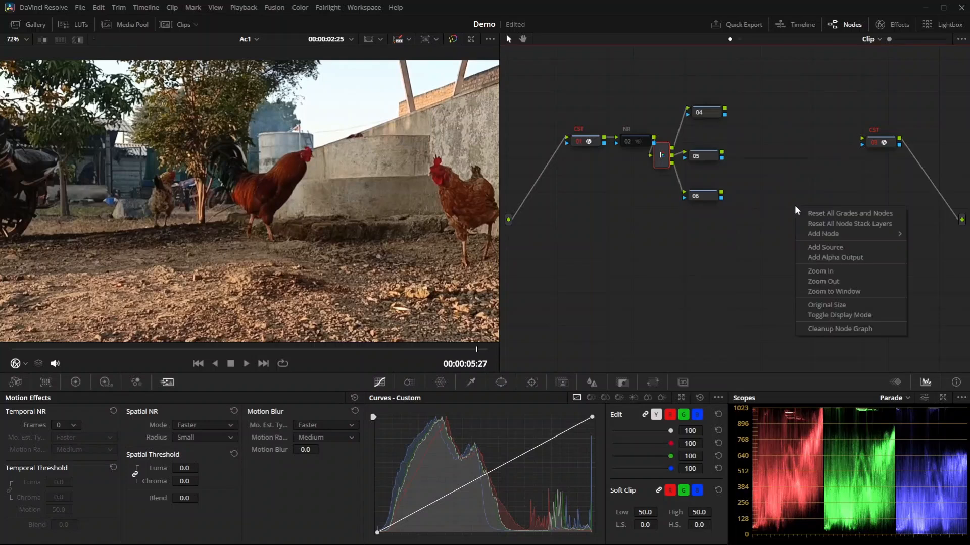
{"action": "mouse_move", "coordinate": [826, 236]}
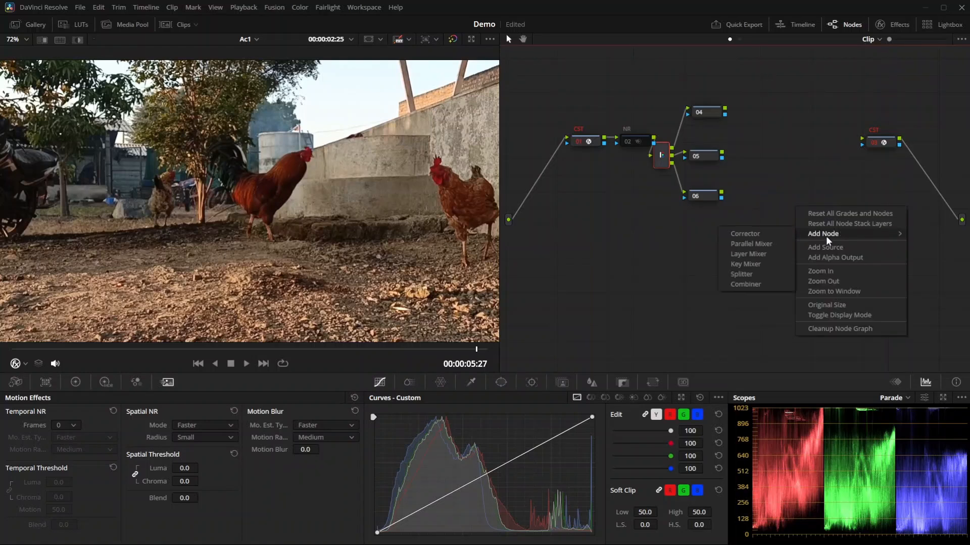
{"action": "left_click", "coordinate": [767, 283]}
{"action": "left_click_drag", "start_coordinate": [792, 214], "coordinate": [786, 168]}
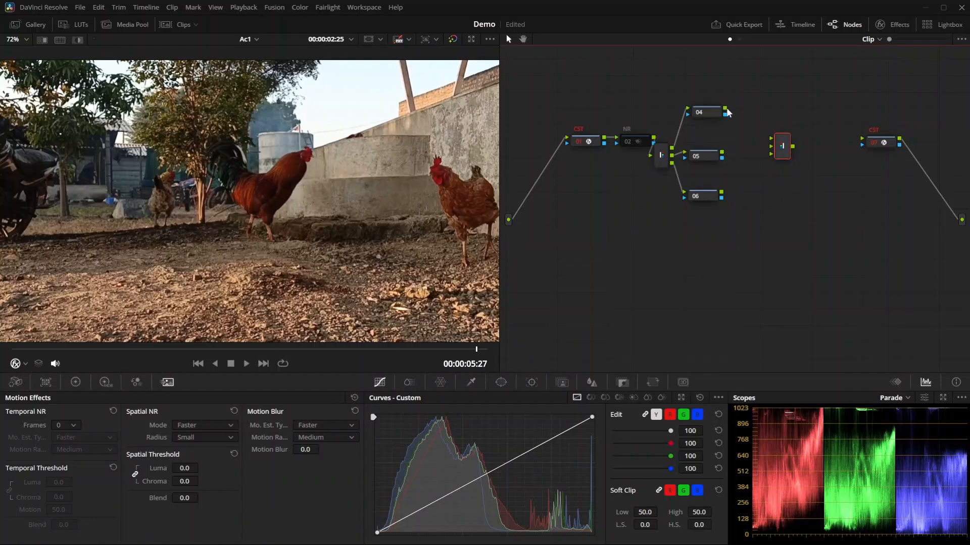
- Connect the three corrector nodes to the combiner and the combiner to the last CST node, and realign the correctors in a column
{"action": "left_click_drag", "start_coordinate": [725, 108], "coordinate": [864, 140]}
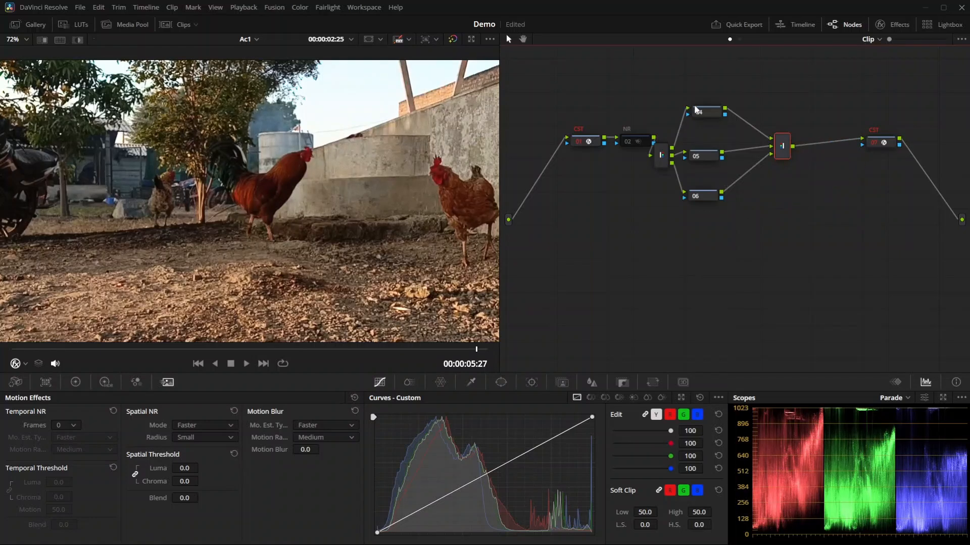
{"action": "left_click_drag", "start_coordinate": [707, 157], "coordinate": [723, 159]}
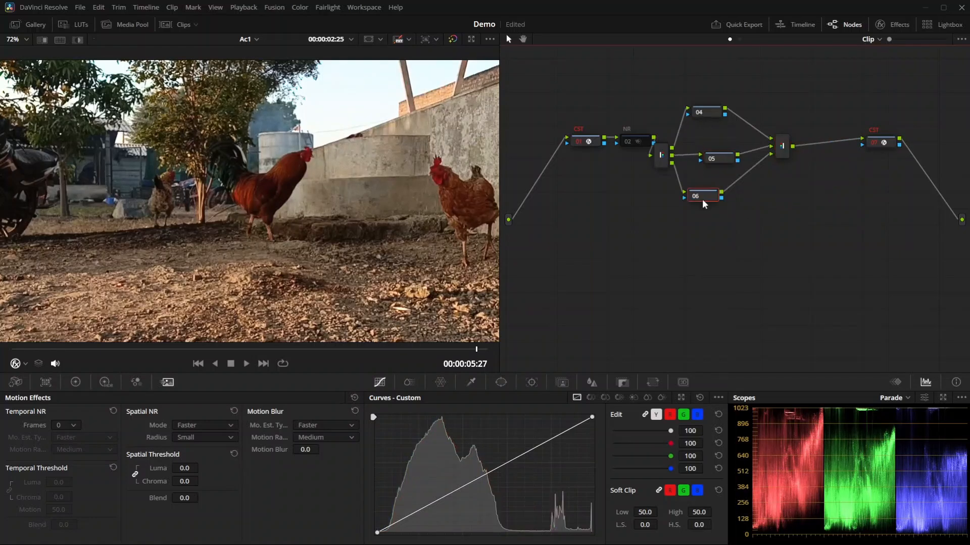
{"action": "left_click_drag", "start_coordinate": [702, 199], "coordinate": [714, 198]}
{"action": "mouse_move", "coordinate": [719, 112]}
{"action": "left_mouse_down"}
{"action": "mouse_move", "coordinate": [729, 106]}
{"action": "mouse_move", "coordinate": [728, 124]}
{"action": "left_mouse_up"}
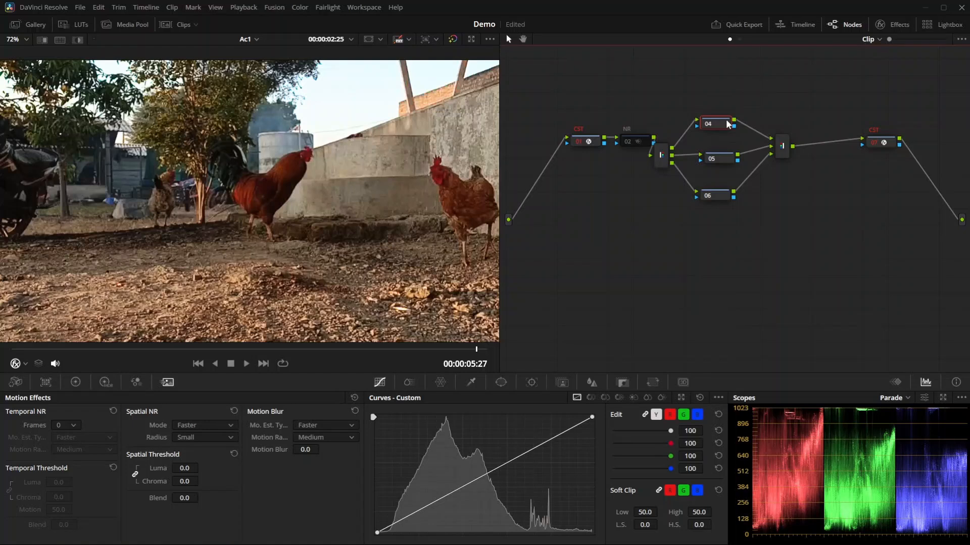
{"action": "left_click_drag", "start_coordinate": [717, 158], "coordinate": [712, 159]}
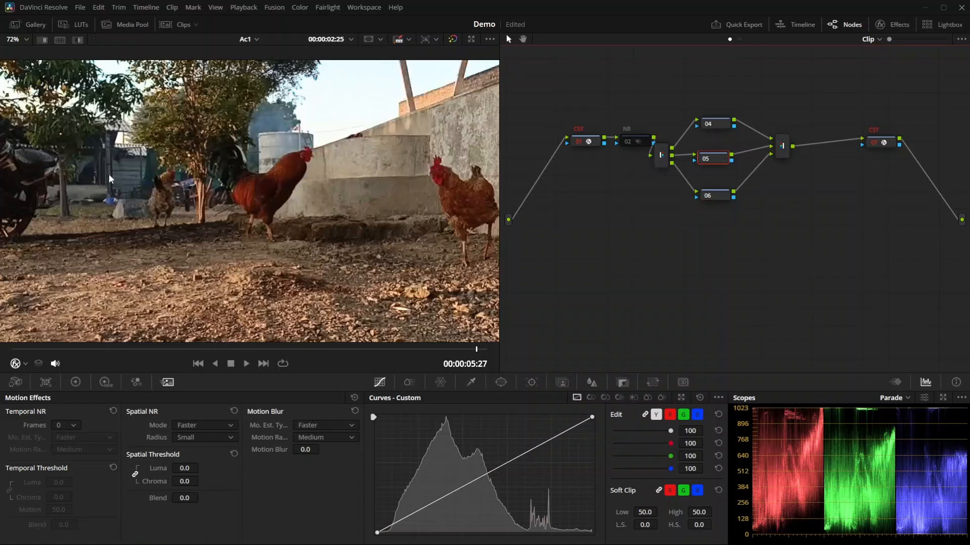
- On node 06, set temporal noise reduction to 3 frames with Better motion estimation and luma and chroma thresholds of 28.8
{"action": "left_click", "coordinate": [724, 200]}
{"action": "left_click", "coordinate": [68, 424]}
{"action": "left_click", "coordinate": [68, 472]}
{"action": "left_click", "coordinate": [92, 438]}
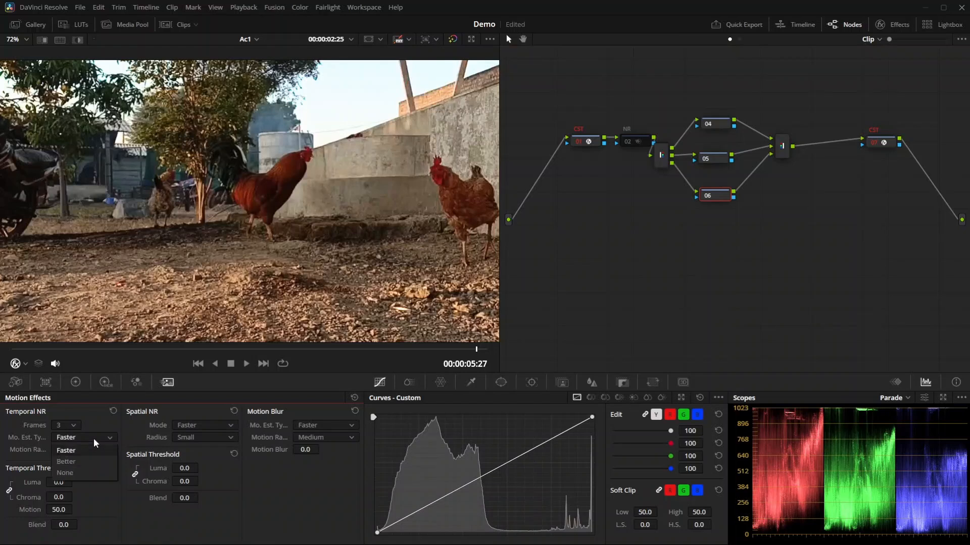
{"action": "left_click", "coordinate": [89, 459]}
{"action": "left_click_drag", "start_coordinate": [59, 482], "coordinate": [93, 482]}
- Set node 06's spatial noise reduction mode to Better, with luma and chroma thresholds of 14.2
{"action": "left_click", "coordinate": [204, 425]}
{"action": "left_click", "coordinate": [201, 438]}
{"action": "left_click_drag", "start_coordinate": [185, 468], "coordinate": [202, 468]}
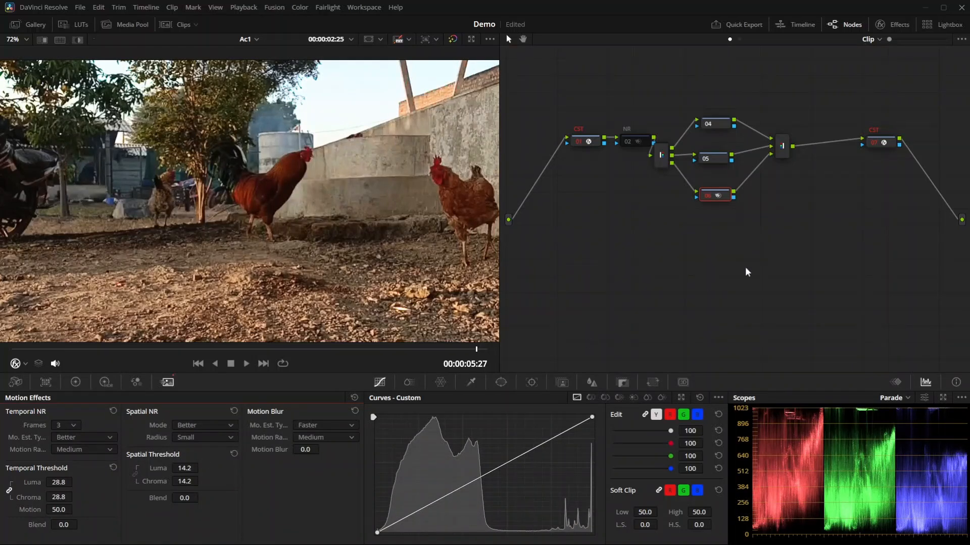
- Apply the Noise Reduction effect from the effects library to node 04 and close the library
{"action": "left_click", "coordinate": [895, 24]}
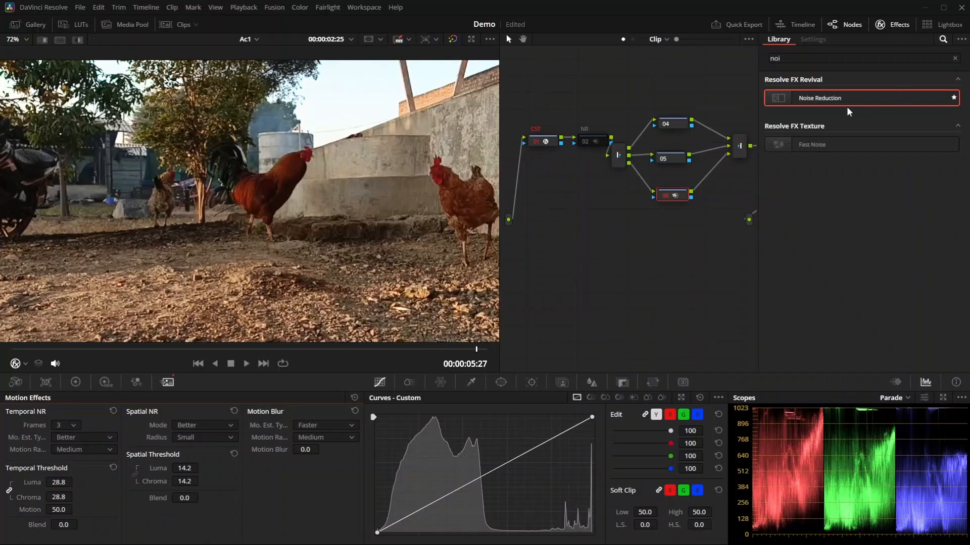
{"action": "left_click_drag", "start_coordinate": [849, 98], "coordinate": [677, 125]}
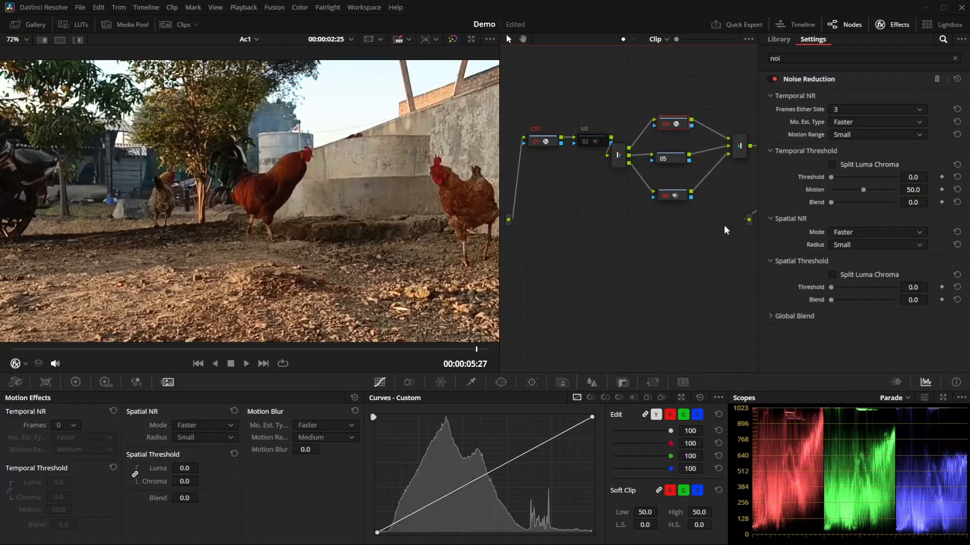
{"action": "left_click", "coordinate": [898, 23]}
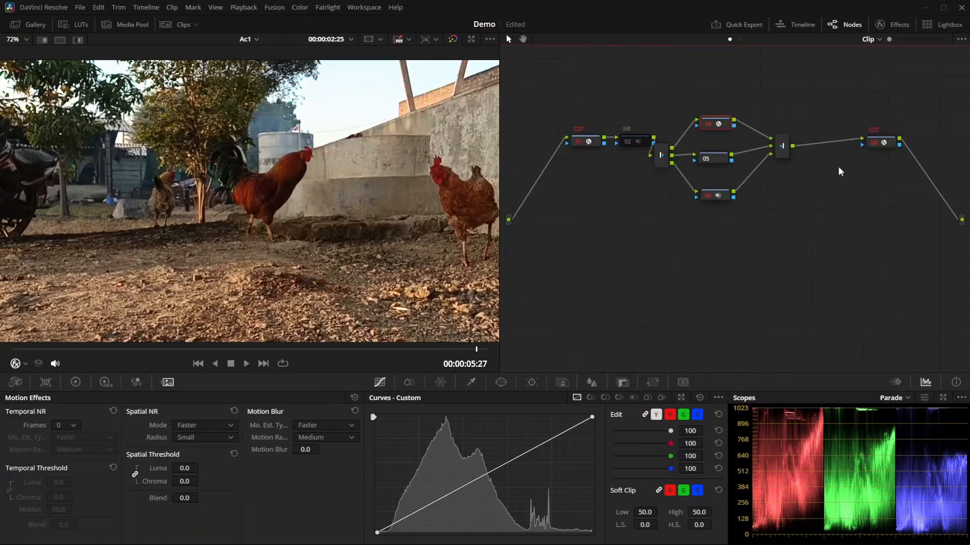
- Disable the NR node and the whole splitter/combiner group, and insert a new corrector node between the combiner and the last CST node
{"action": "left_click_drag", "start_coordinate": [783, 93], "coordinate": [644, 204]}
{"action": "key", "text": "ctrl+d"}
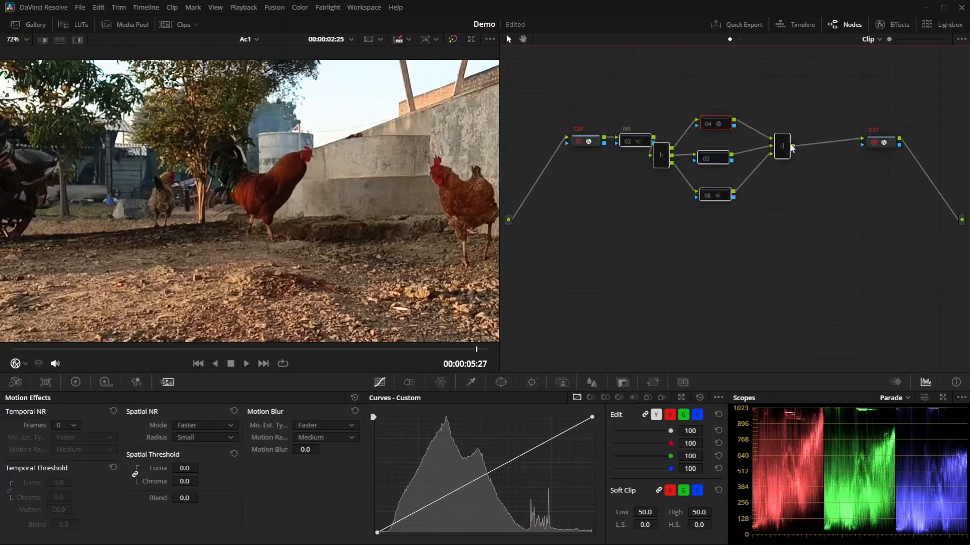
{"action": "right_click", "coordinate": [822, 208]}
{"action": "left_click", "coordinate": [798, 230]}
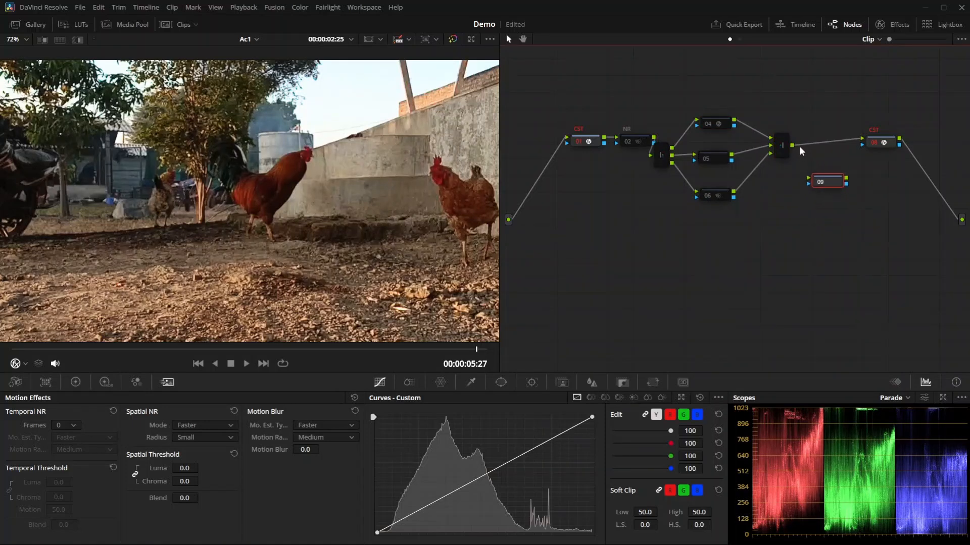
{"action": "left_click_drag", "start_coordinate": [792, 145], "coordinate": [838, 181]}
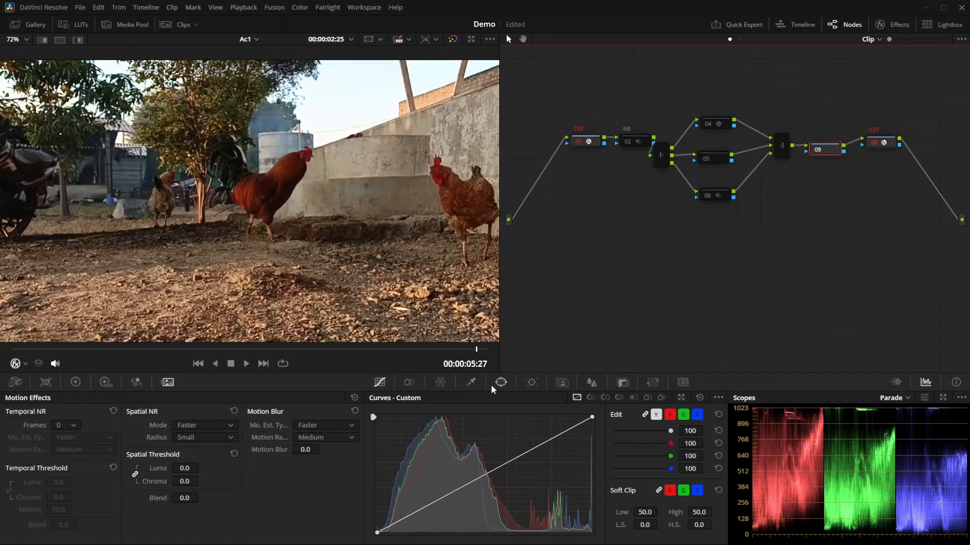
- Qualify node 09 by luminance with the highlight view on, using low 60.1 and high 74.9, and invert the selection
{"action": "left_click", "coordinate": [469, 383]}
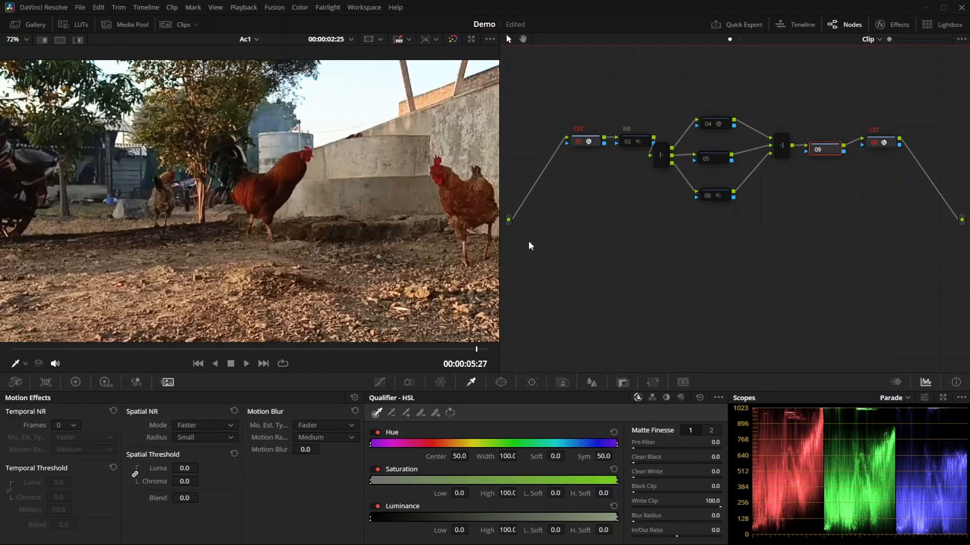
{"action": "left_click", "coordinate": [666, 398]}
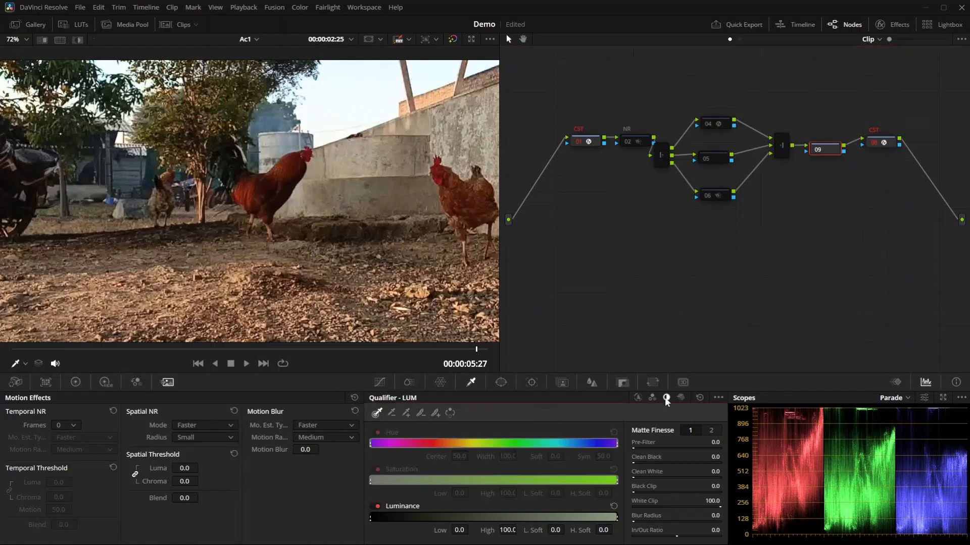
{"action": "left_click", "coordinate": [77, 39]}
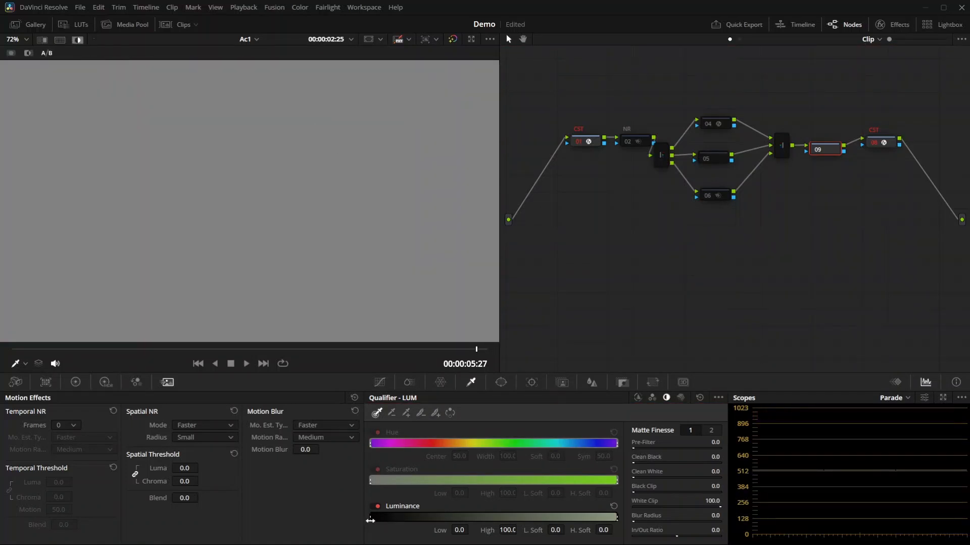
{"action": "left_click_drag", "start_coordinate": [370, 521], "coordinate": [393, 518]}
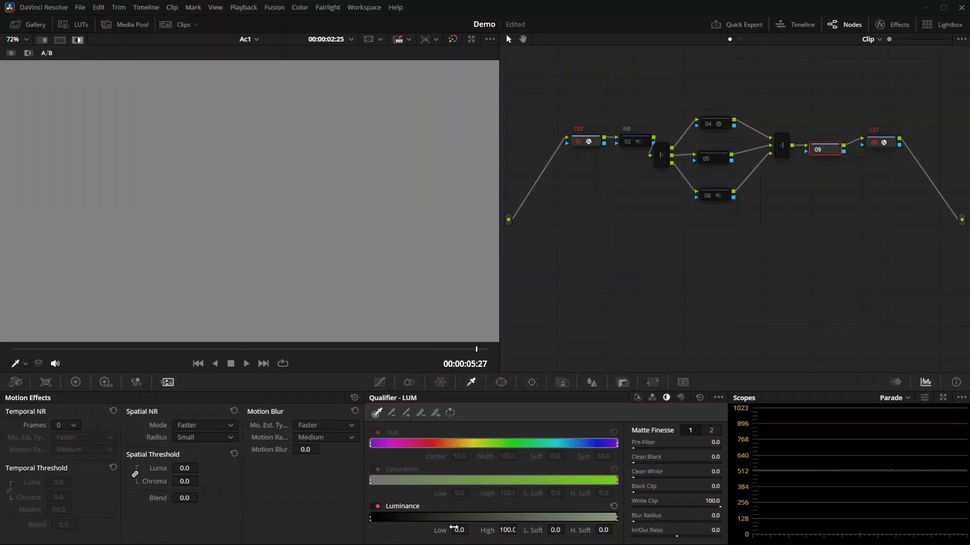
{"action": "left_click_drag", "start_coordinate": [454, 528], "coordinate": [463, 530]}
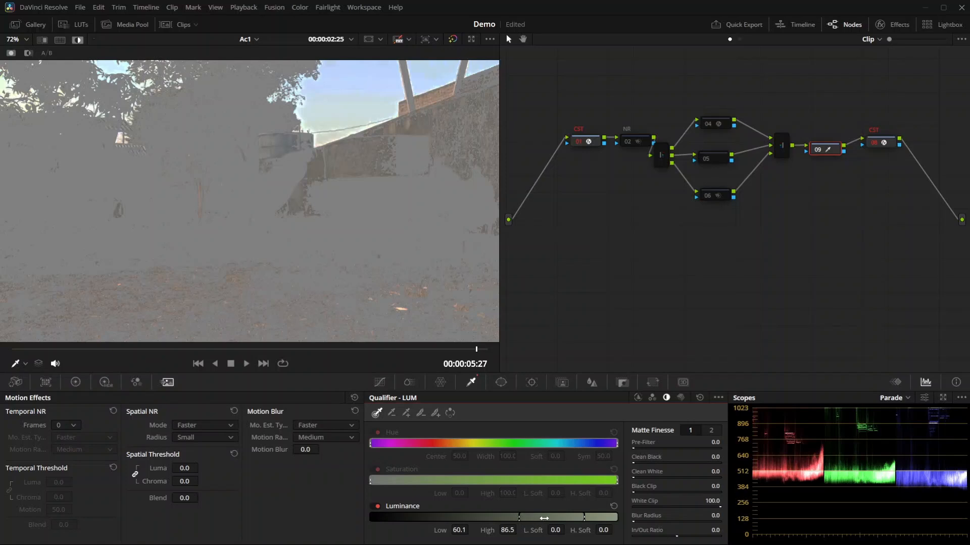
{"action": "left_click_drag", "start_coordinate": [543, 518], "coordinate": [556, 519]}
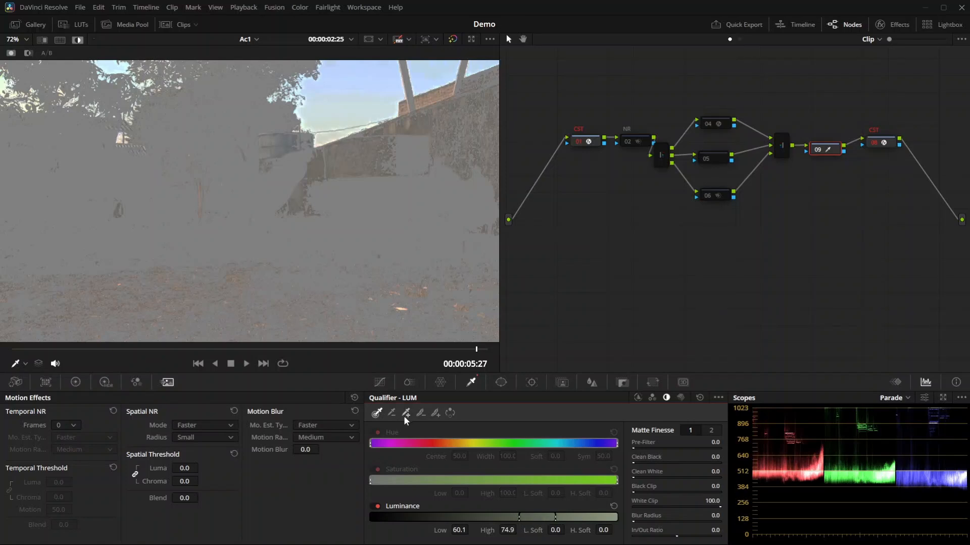
{"action": "left_click", "coordinate": [447, 416]}
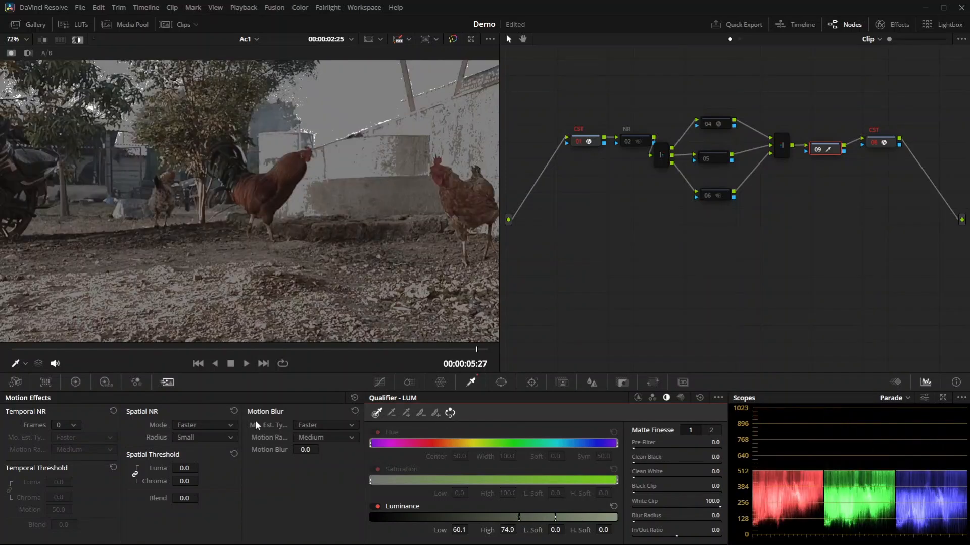
- Set node 09's temporal noise reduction to 3 frames, Better, thresholds 17.8, and its spatial noise reduction to Better with thresholds 17.2
{"action": "left_click", "coordinate": [76, 426]}
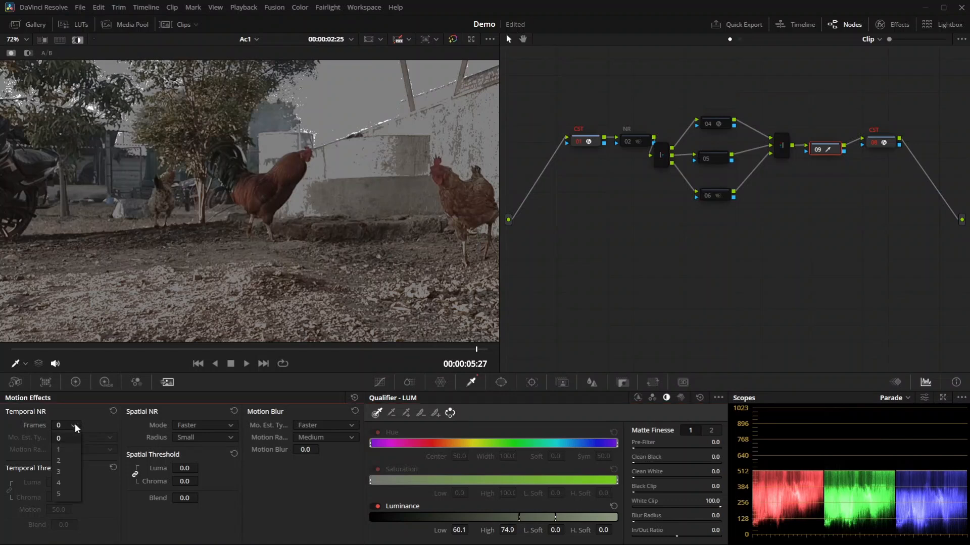
{"action": "left_click", "coordinate": [69, 472]}
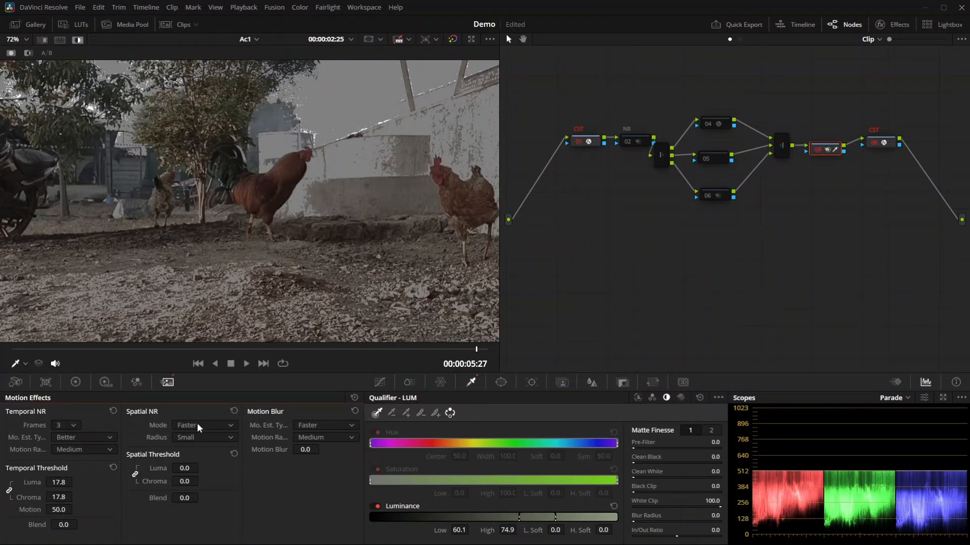
{"action": "left_click", "coordinate": [204, 424]}
{"action": "left_click", "coordinate": [206, 446]}
{"action": "mouse_move", "coordinate": [185, 468]}
{"action": "left_mouse_down"}
{"action": "mouse_move", "coordinate": [218, 470]}
{"action": "mouse_move", "coordinate": [198, 477]}
{"action": "left_mouse_up"}
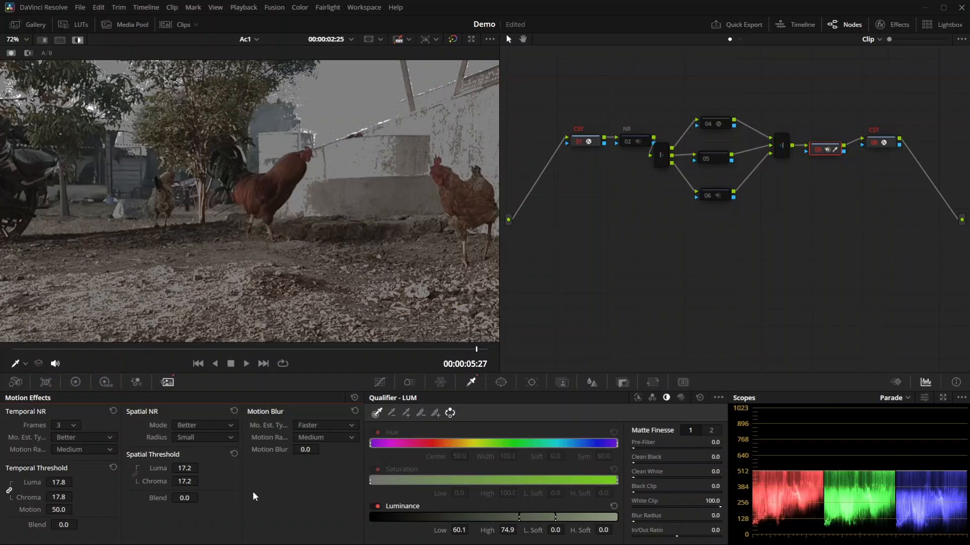
- Turn off the highlight view and disable node 09 to compare the image without its noise reduction
{"action": "left_click", "coordinate": [78, 41]}
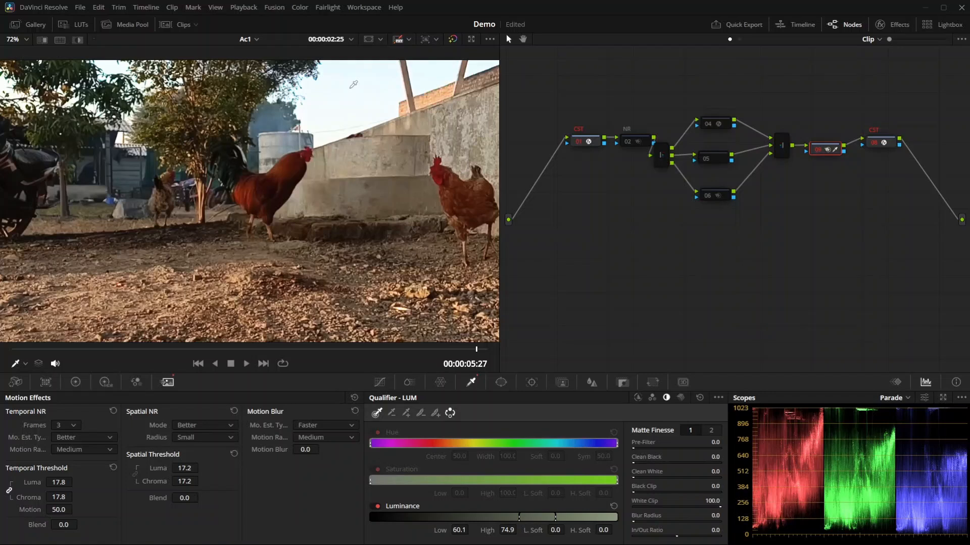
{"action": "left_click", "coordinate": [814, 148]}
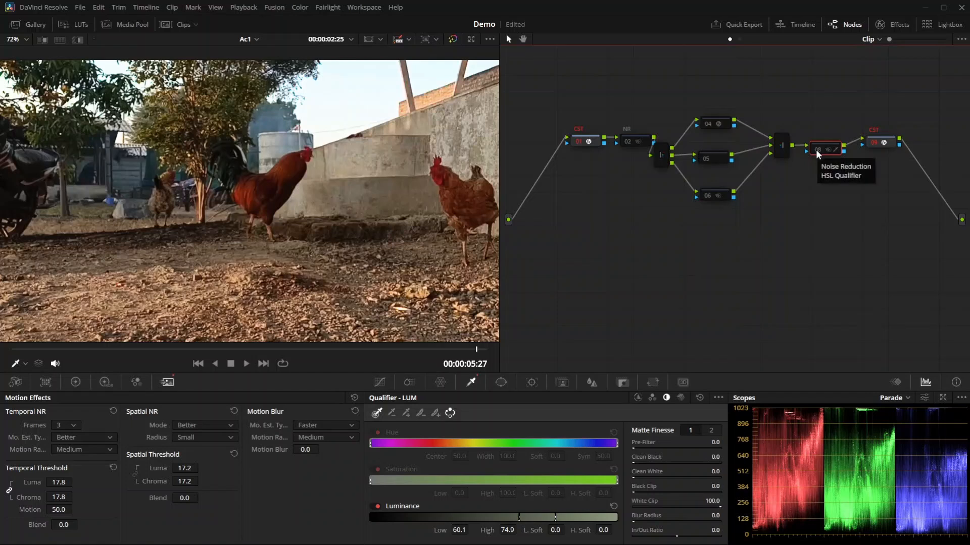